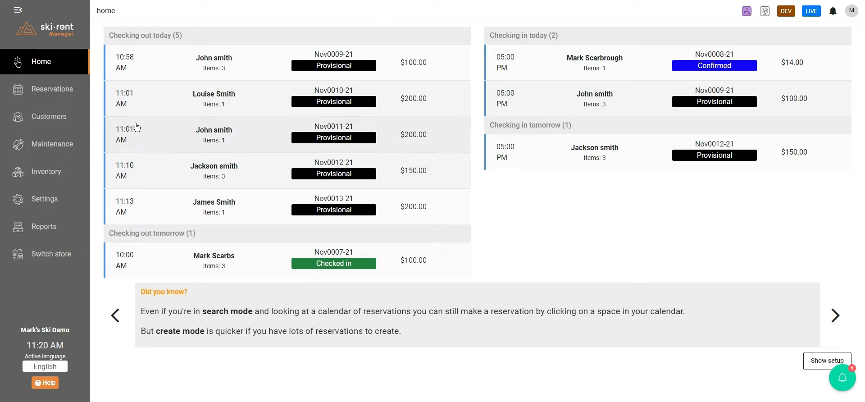
Begin a new reservation in create mode and select the Adult Snowboard Package from the ADULT COMPLETE SNOWBOARD PACKAGE category.
left_click(63, 91)
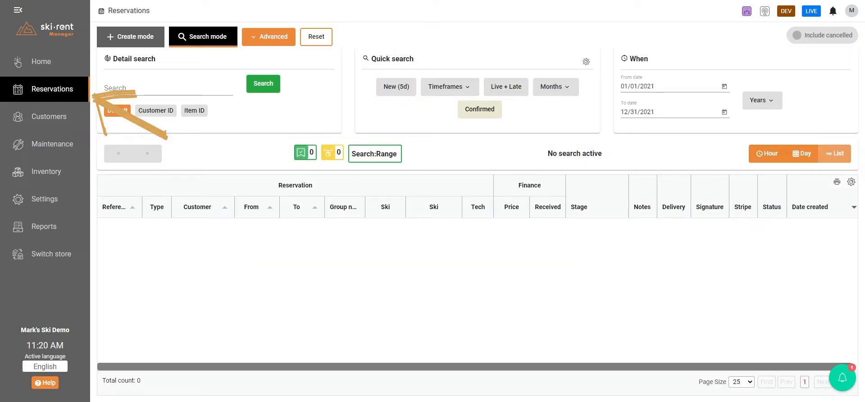
left_click(134, 39)
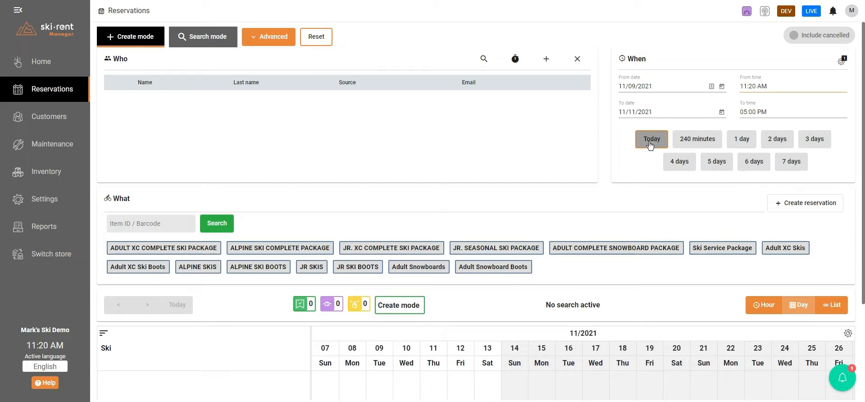
left_click(598, 249)
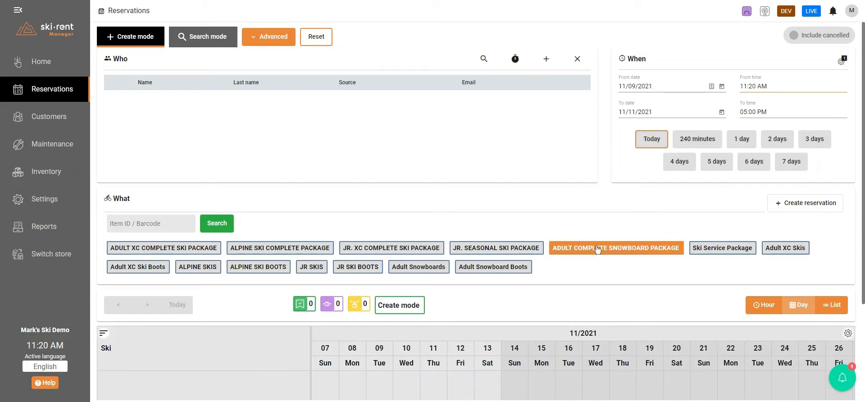
scroll(363, 135, "down", 2)
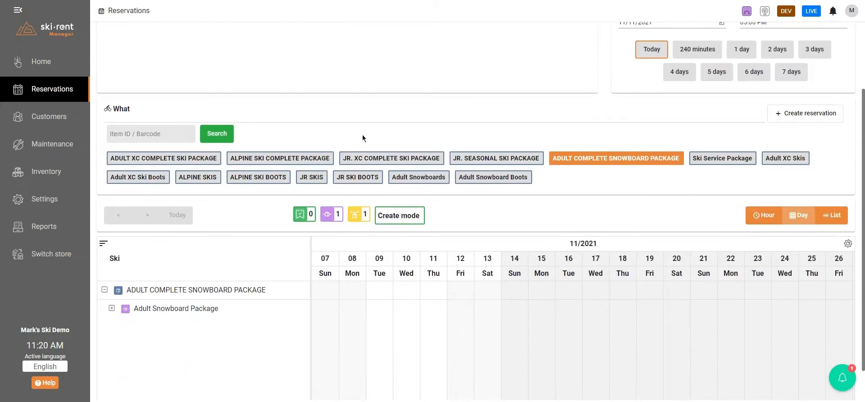
left_click(179, 309)
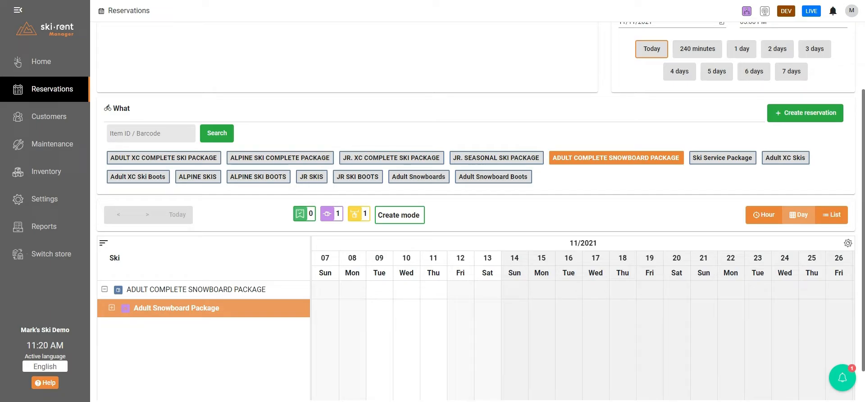
scroll(404, 189, "up", 2)
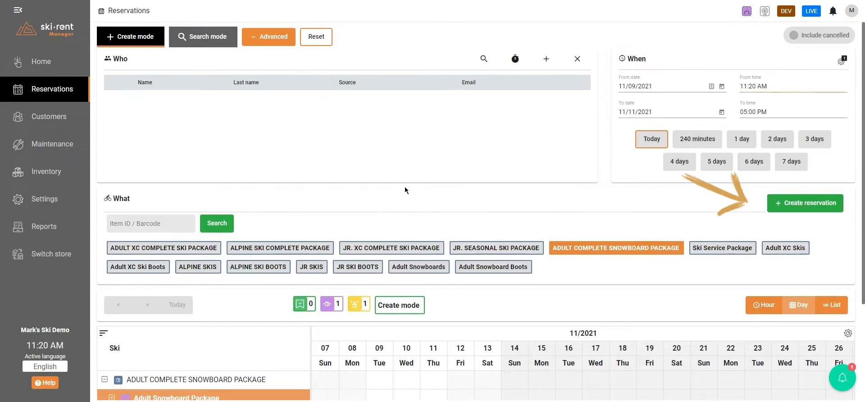
Create the reservation for a new customer, entering their first and last name and choosing the Internal Ski Package reservation type.
left_click(809, 210)
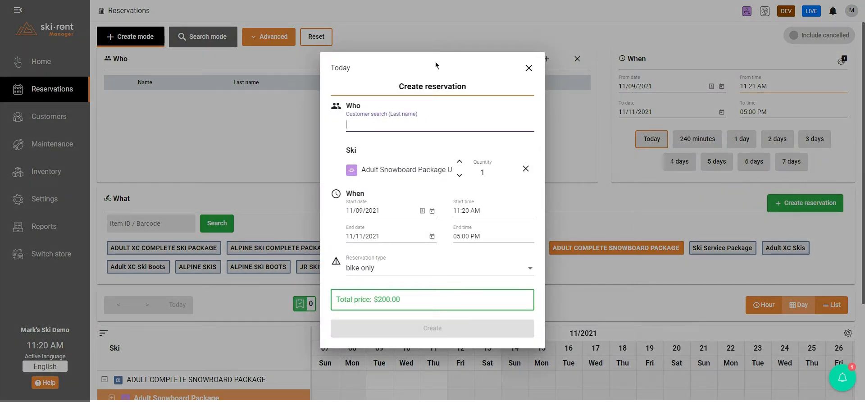
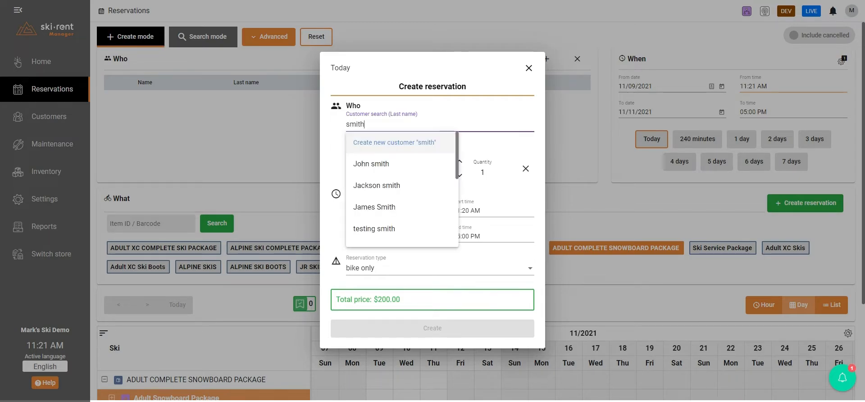
key("Return")
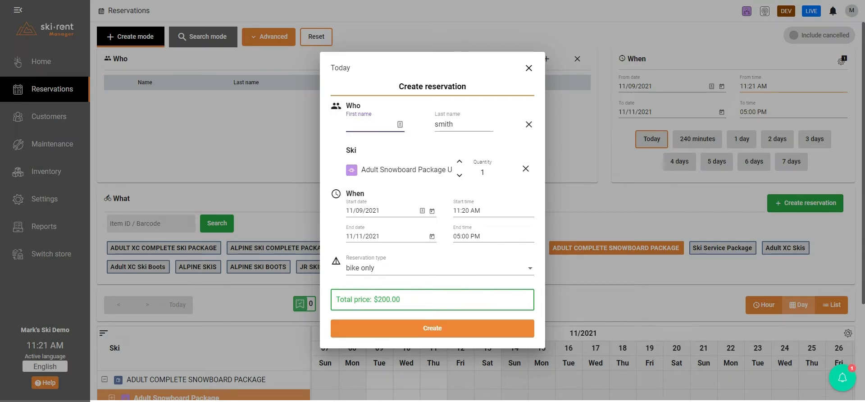
left_click(404, 275)
left_click(391, 333)
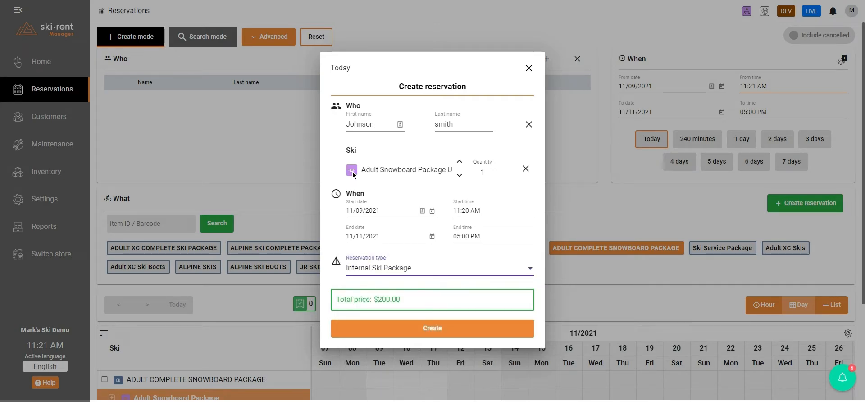
left_click(429, 328)
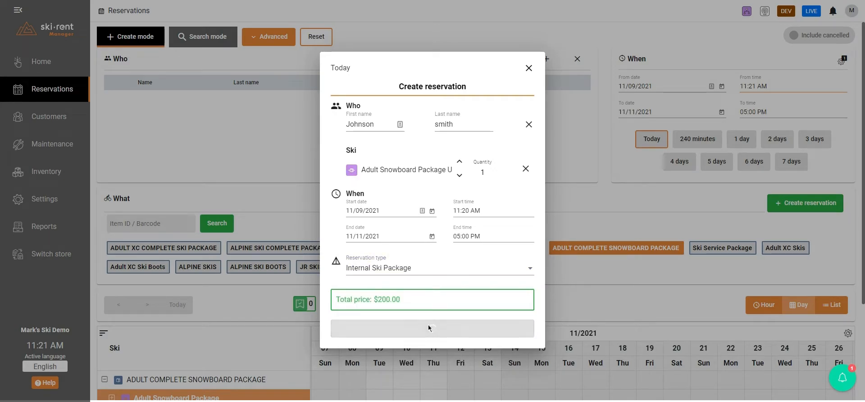
left_click(529, 101)
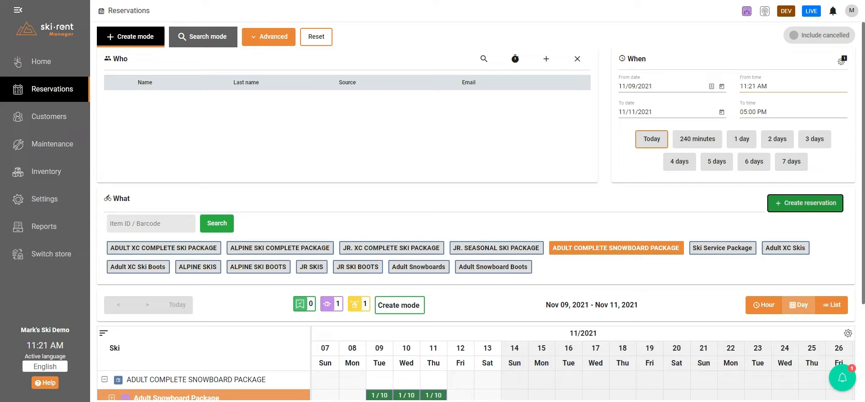
Search for reservations with the New (5d) quick search and open the most recently created one.
left_click(218, 43)
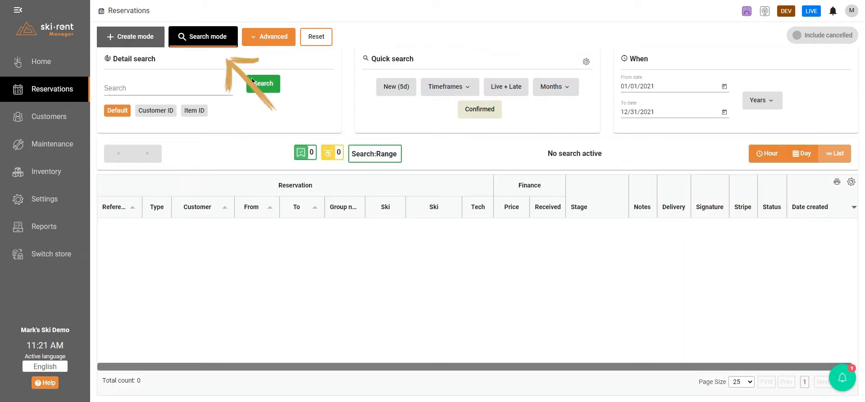
left_click(391, 92)
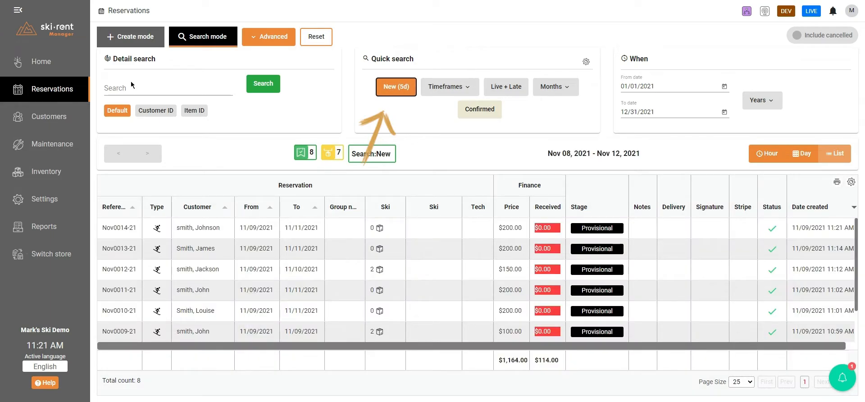
left_click(200, 232)
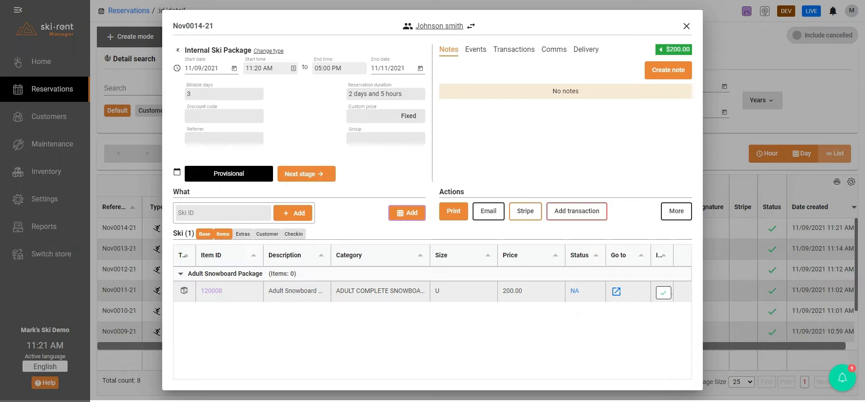
Assign the adult snowboard SA-SB2 and the adult snowboard boots ADSBB_8-2 to the reservation's package.
left_click(184, 291)
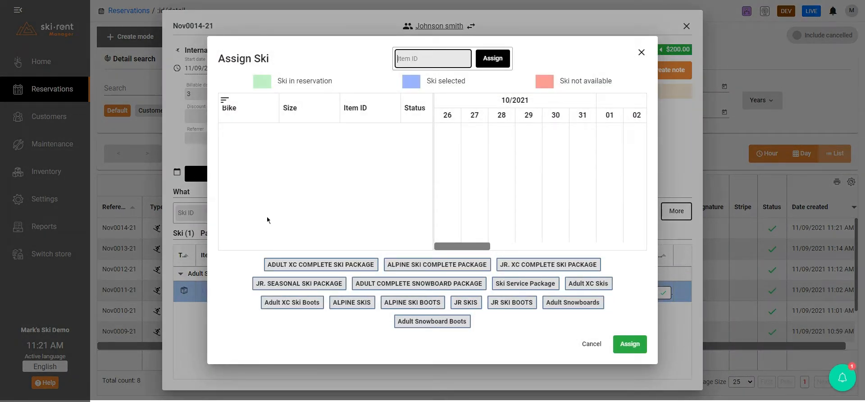
left_click(564, 306)
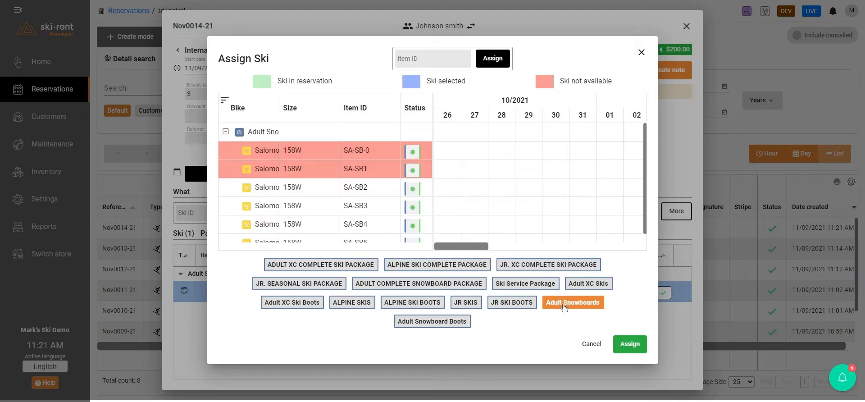
left_click(435, 322)
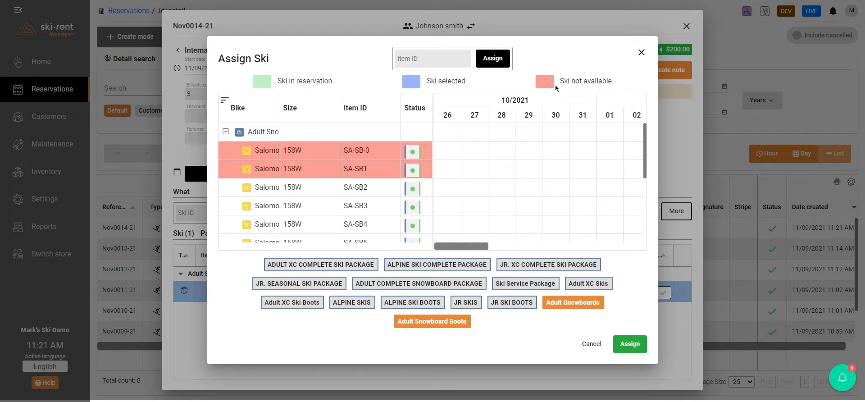
left_click(298, 189)
scroll(380, 171, "down", 10)
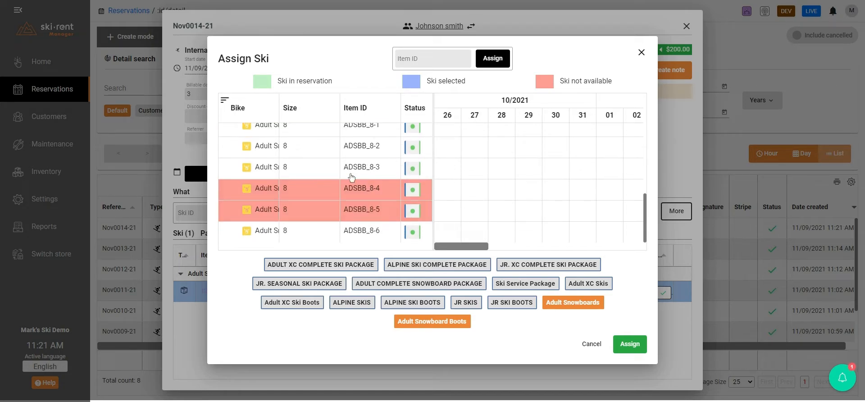
left_click(306, 153)
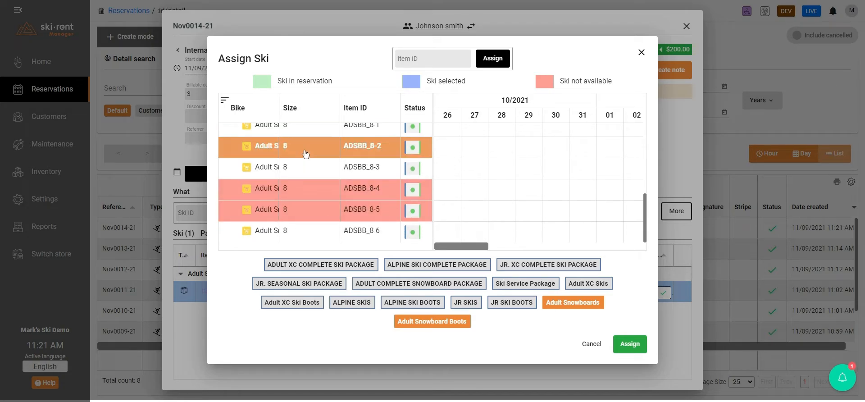
left_click(632, 345)
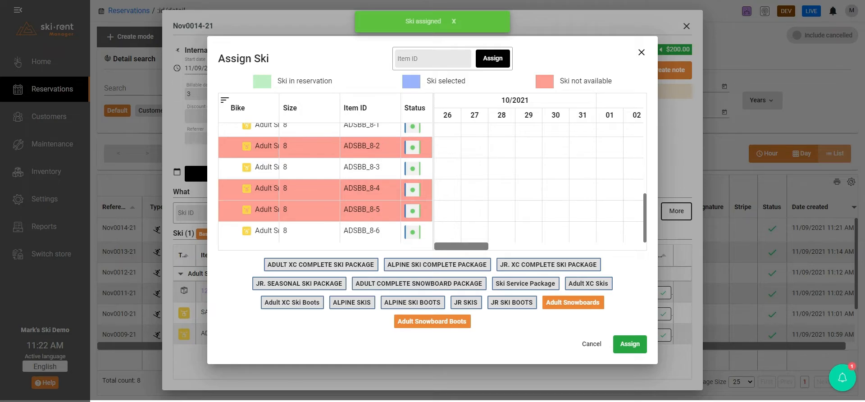
left_click(641, 54)
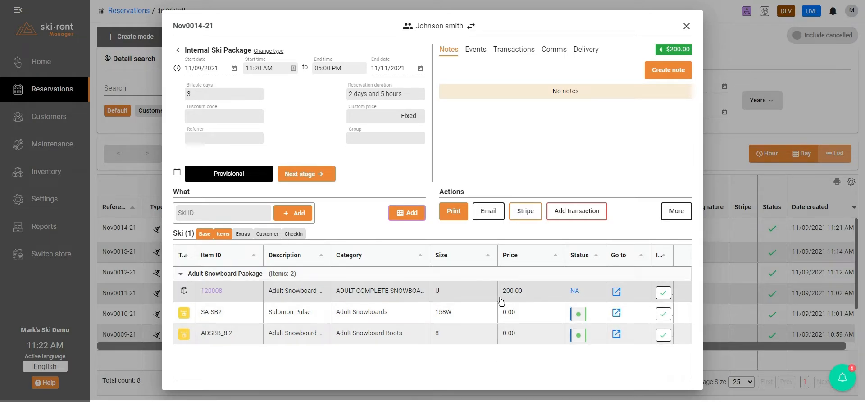
Examine the reservation's payment breakdown and the available payment methods, and close the reservation.
left_click(667, 50)
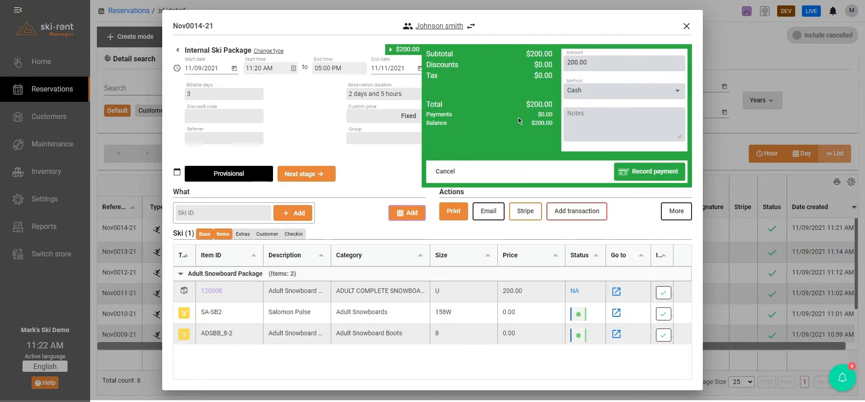
left_click(640, 92)
left_click(512, 87)
left_click(687, 27)
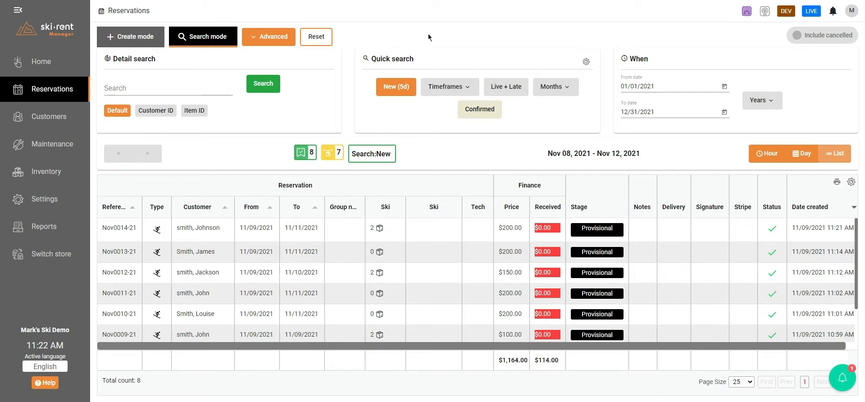
Start a new customer record from create mode and enter the customer's first and last names.
left_click(127, 40)
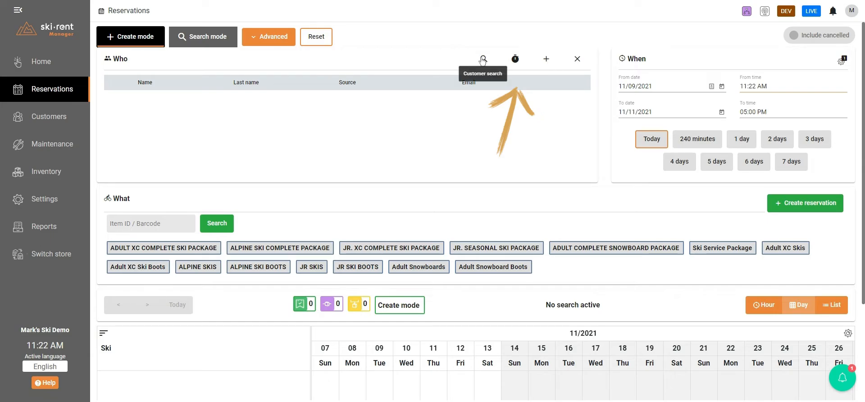
left_click(546, 60)
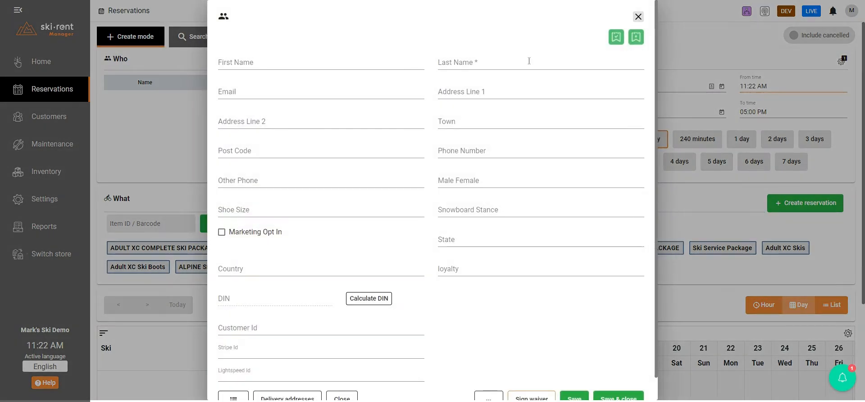
left_click(259, 64)
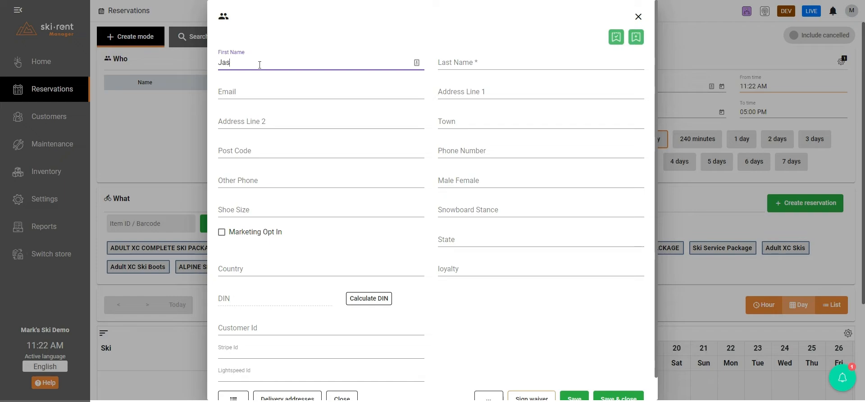
key("Tab")
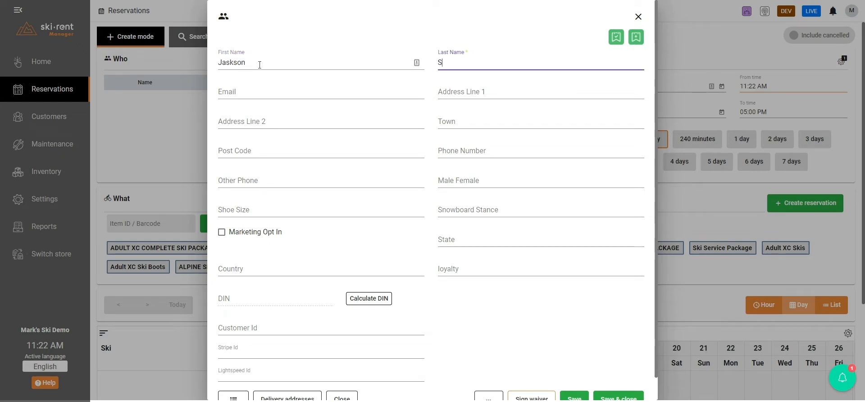
key("ctrl+a")
key("BackSpace")
key("Tab")
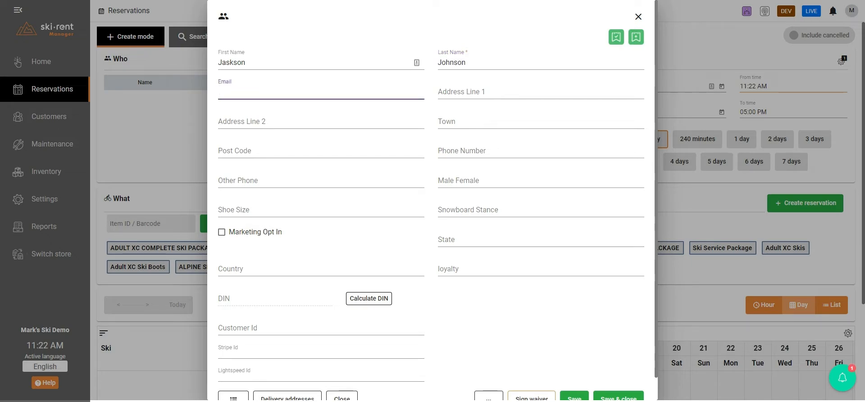
Look at the customer's DIN calculator, dismiss it without entering settings, and save and close the customer record.
scroll(533, 140, "down", 1)
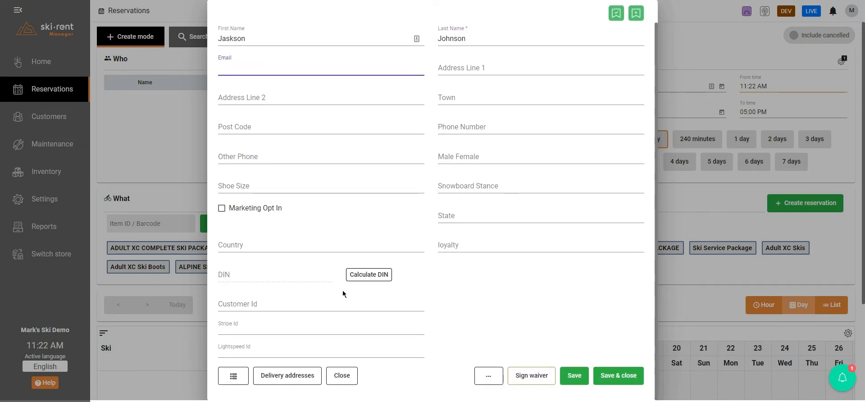
left_click(369, 275)
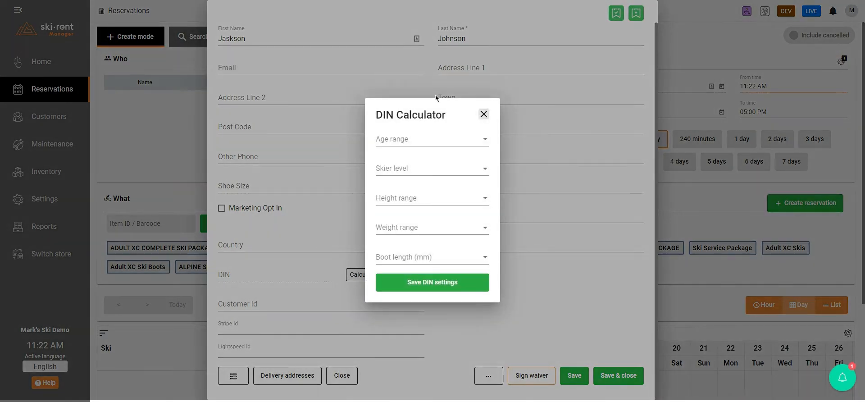
left_click(483, 114)
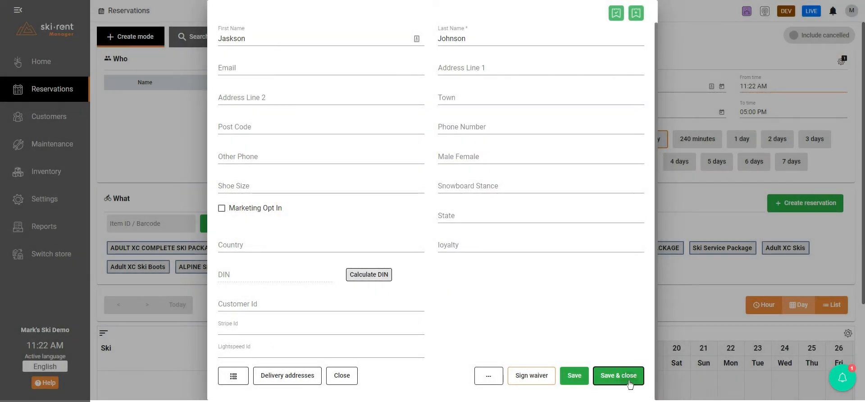
left_click(630, 384)
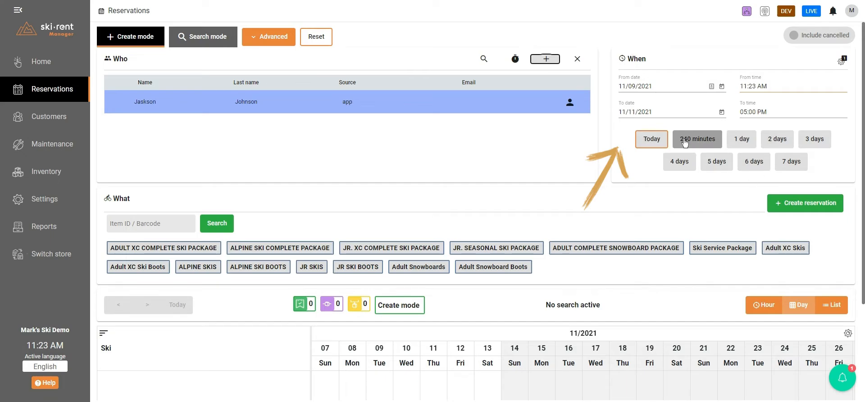
Set the rental period to 3 days, then check the new reservation form with no equipment selected and dismiss it.
left_click(817, 141)
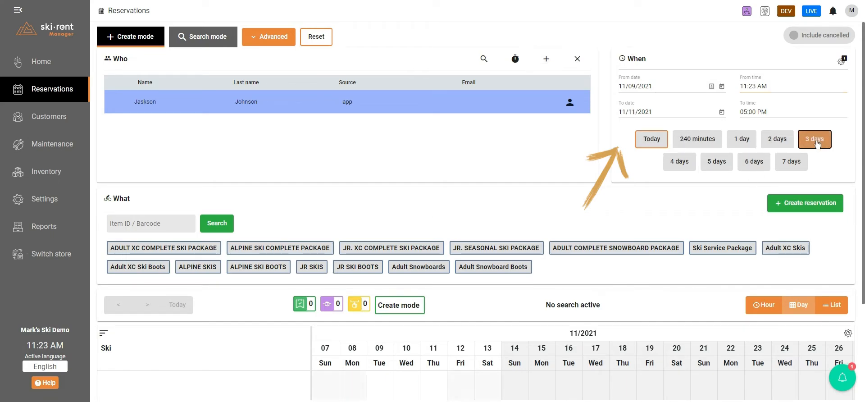
left_click(815, 202)
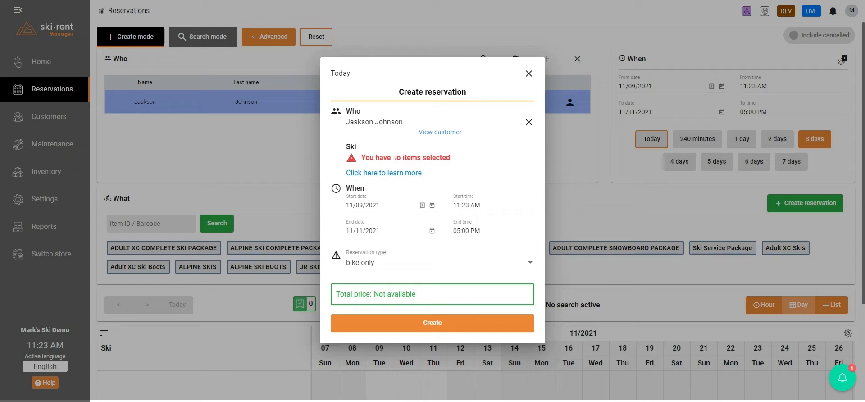
left_click(529, 73)
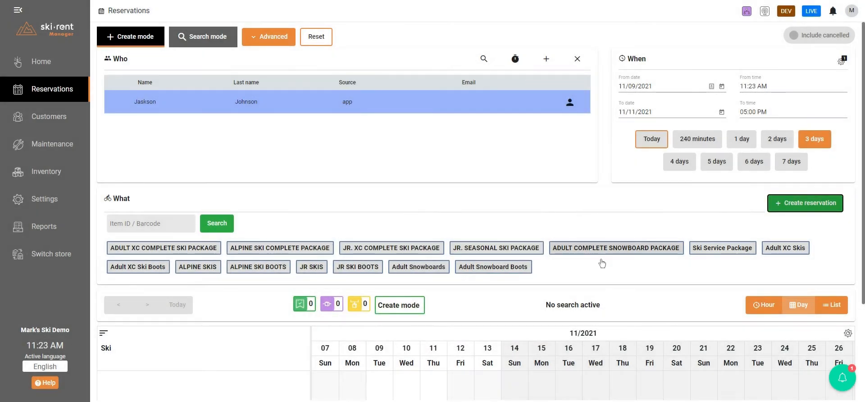
Select the Adult Snowboard Package from the ADULT COMPLETE SNOWBOARD PACKAGE category for the reservation.
left_click(640, 249)
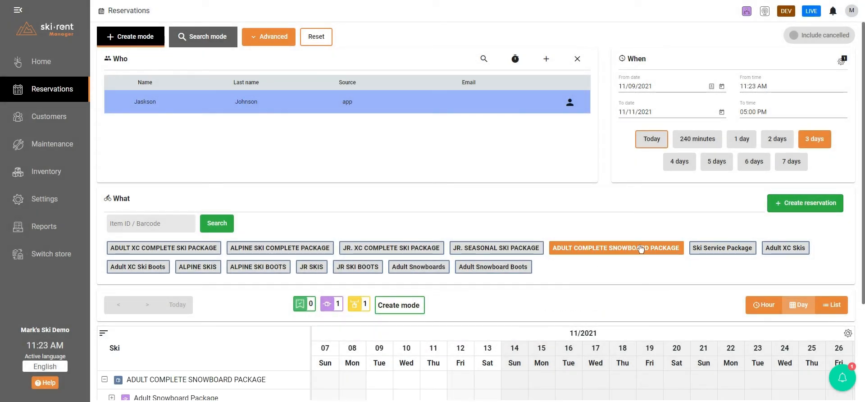
left_click(193, 394)
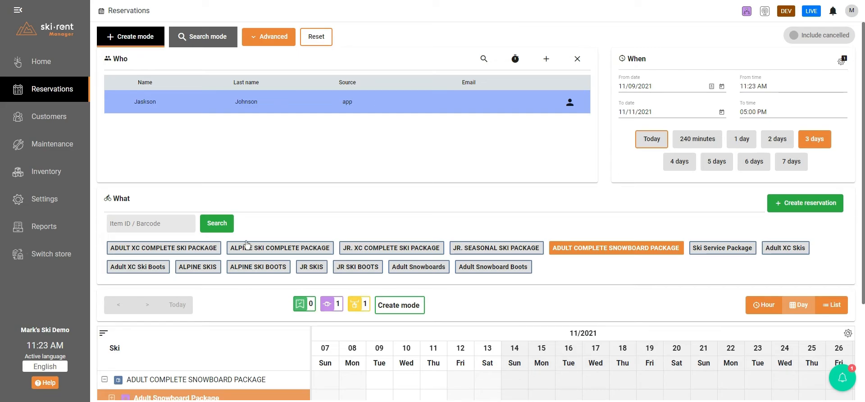
scroll(246, 243, "down", 2)
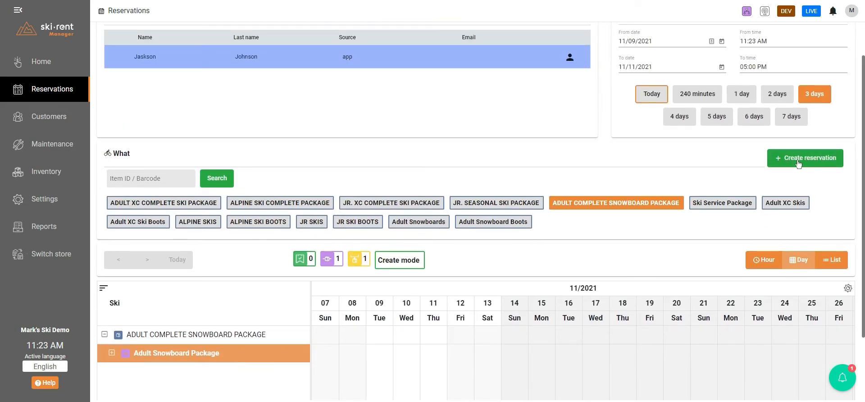
Create the reservation for the selected snowboard package with the reservation type Internal Ski Package.
left_click(794, 166)
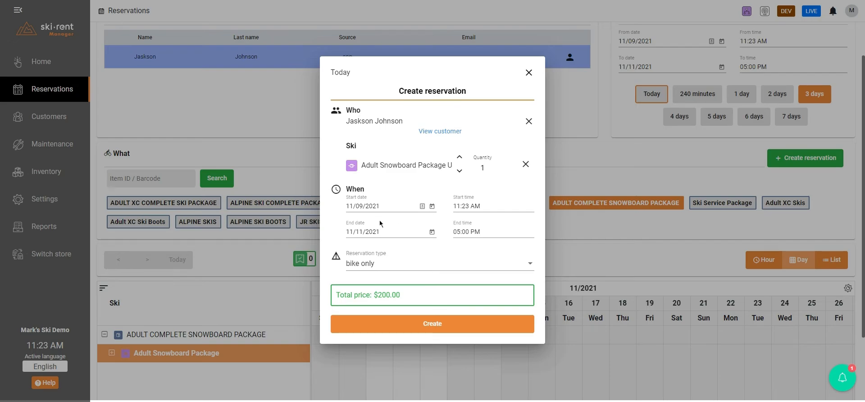
left_click(397, 265)
scroll(378, 326, "down", 1)
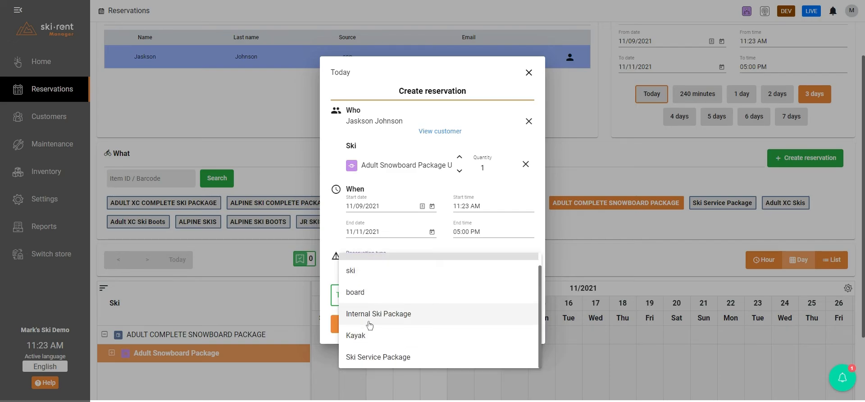
left_click(368, 318)
left_click(434, 325)
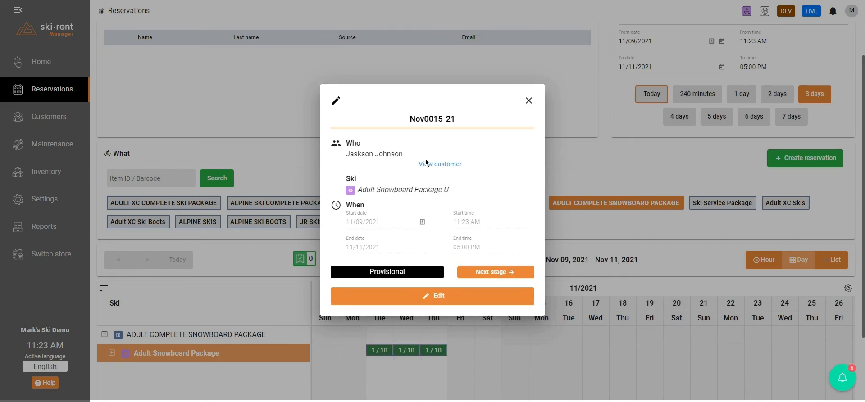
Open the new reservation's details, browse JR SKI BOOTS and JR SKIS as assignable equipment for its package, and close it without assigning anything.
left_click(441, 296)
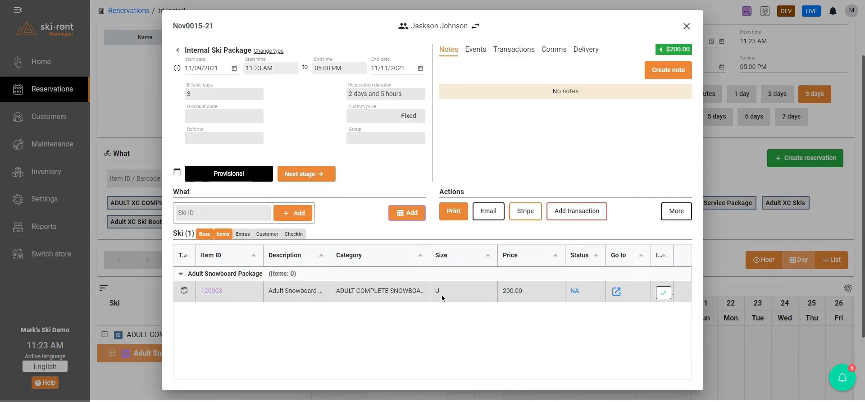
left_click(184, 290)
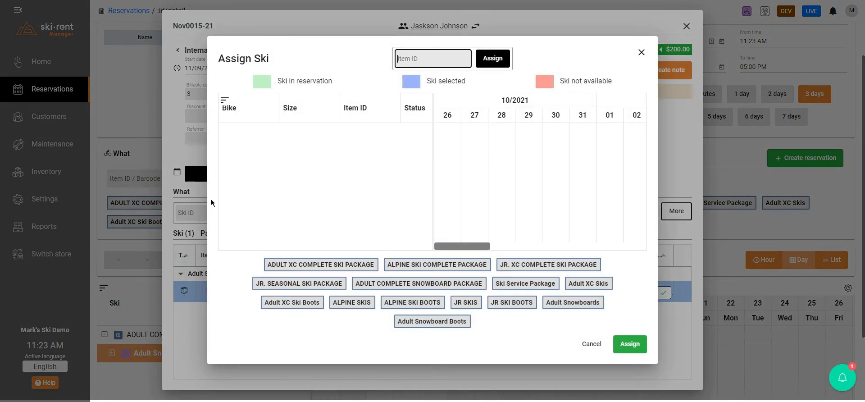
left_click(513, 303)
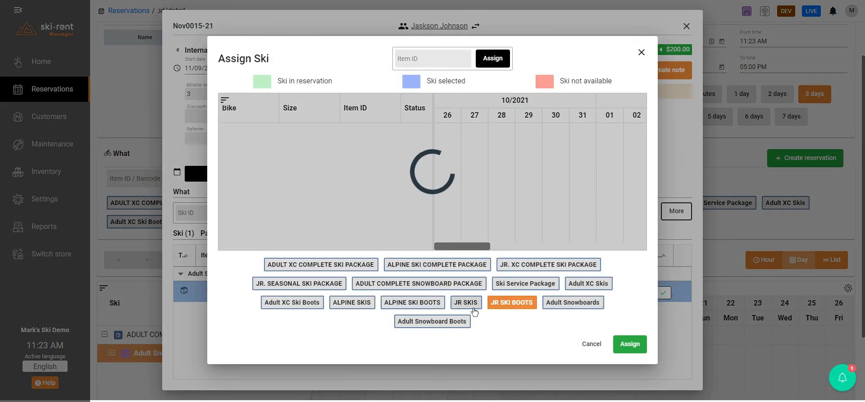
left_click(465, 303)
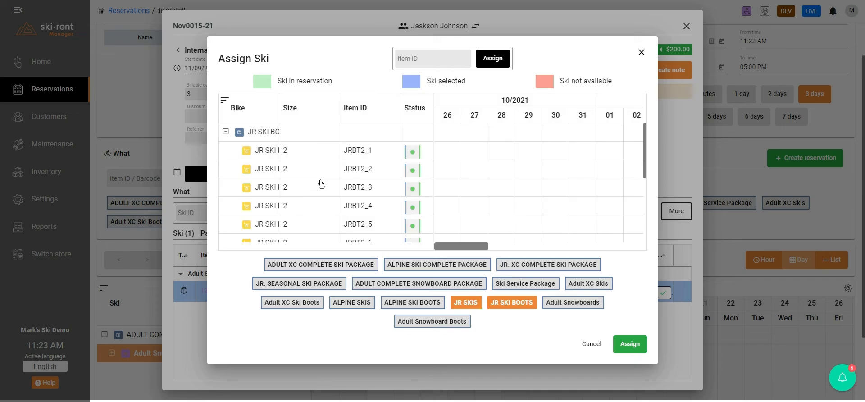
left_click(642, 53)
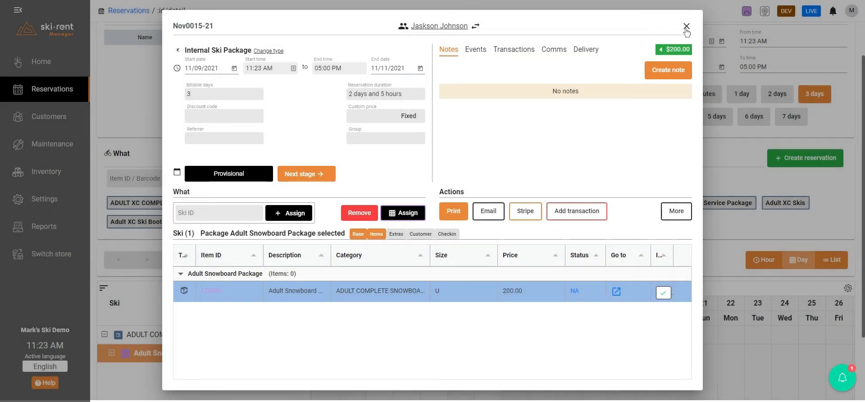
left_click(686, 27)
scroll(450, 150, "up", 1)
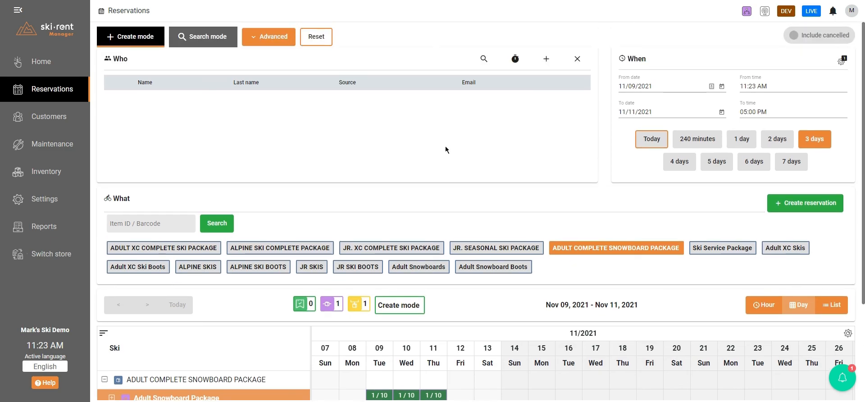